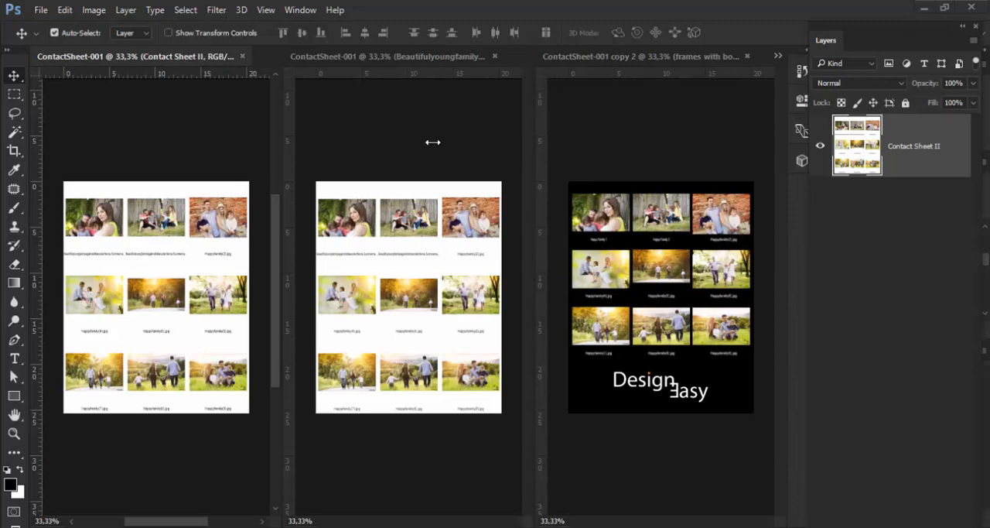
Step: Examine the layers of the unflattened white contact sheet and of the black ContactSheet-001 copy 2 document
left_click(399, 60)
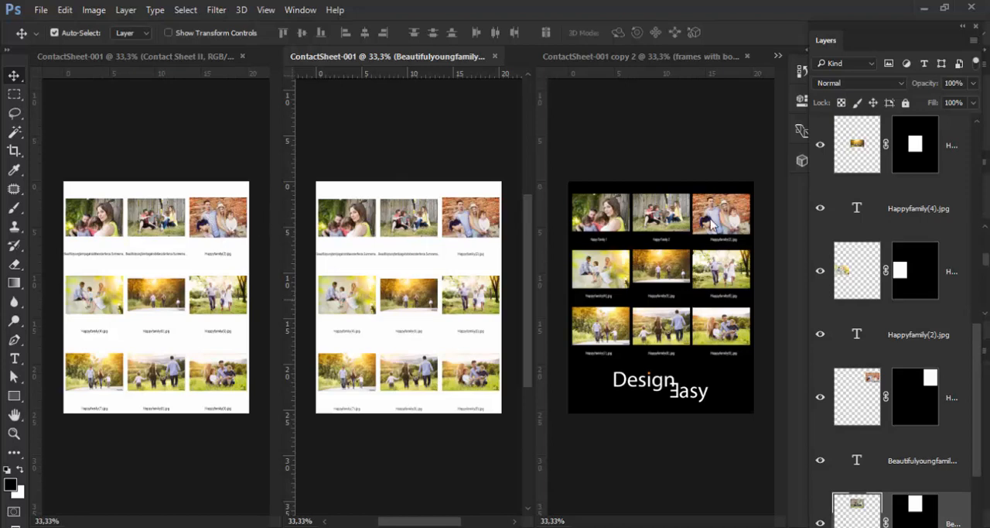
scroll(870, 230, "up", 5)
scroll(870, 229, "up", 3)
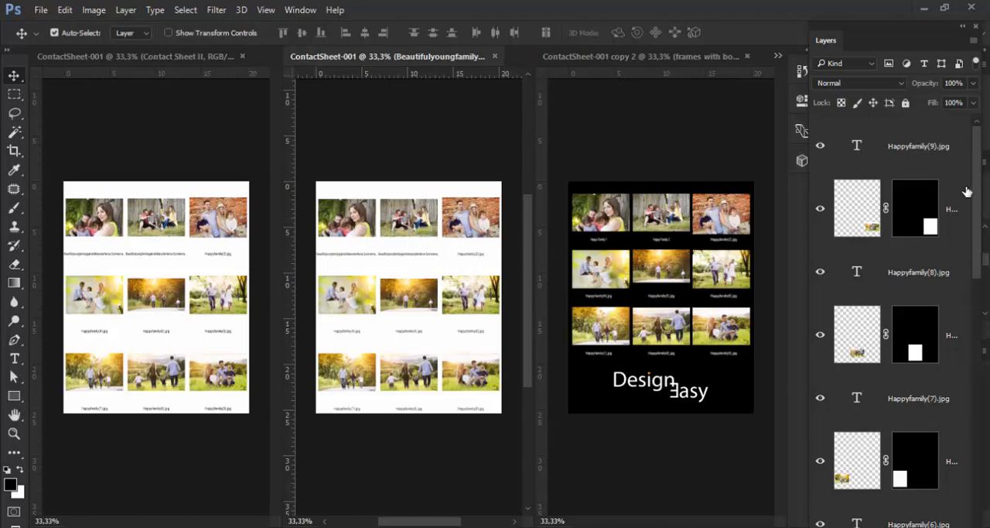
left_click(650, 58)
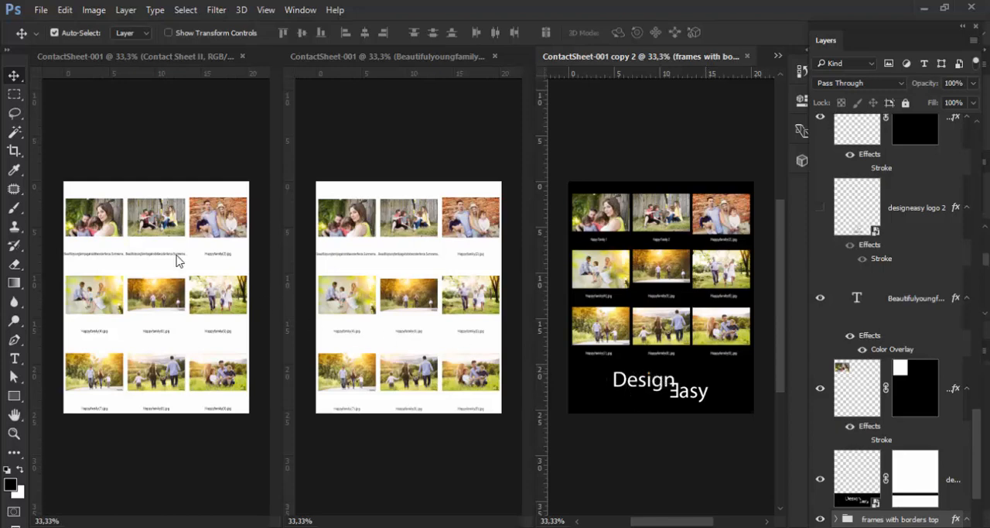
Step: Start the Contact Sheet II automation and set its source images to Files
left_click(41, 10)
mouse_move(155, 327)
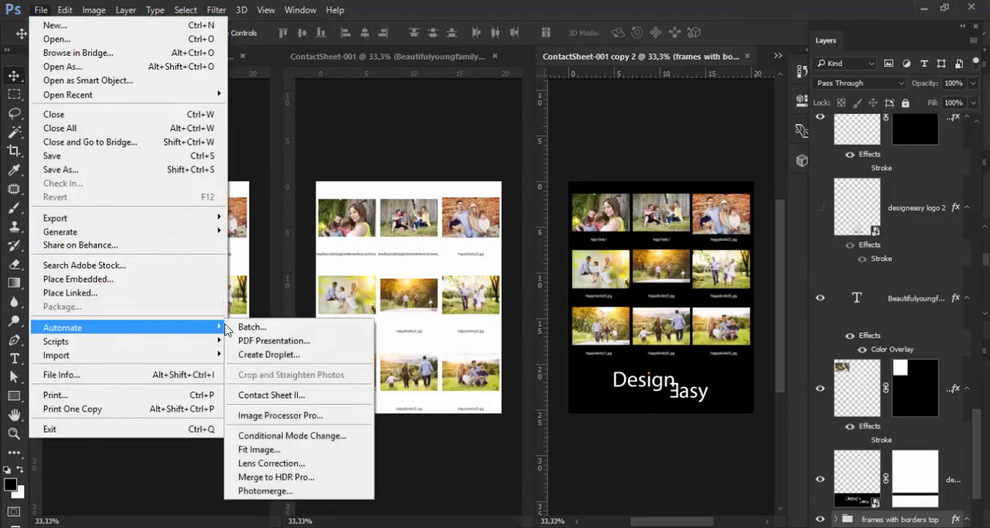
left_click(327, 398)
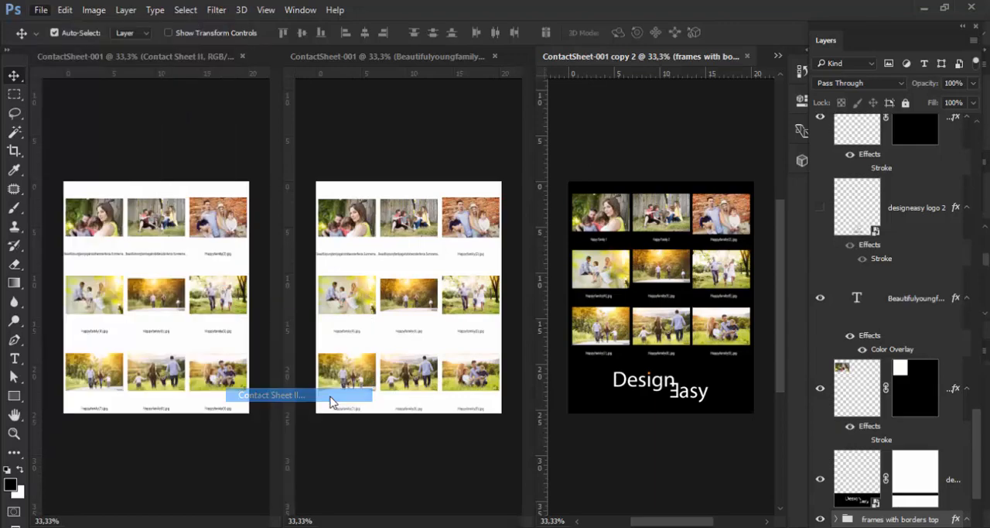
left_click_drag(459, 31, 438, 29)
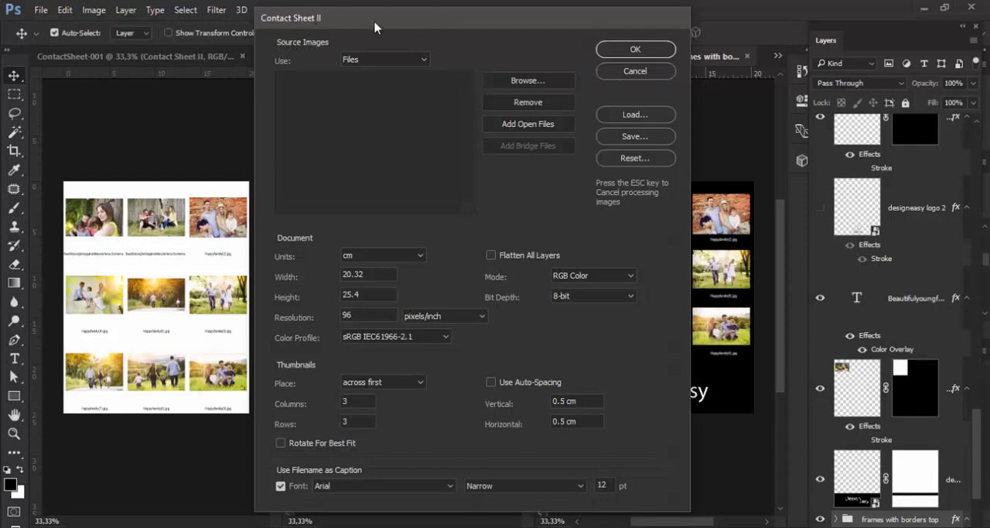
left_click_drag(374, 28, 443, 25)
left_click(435, 58)
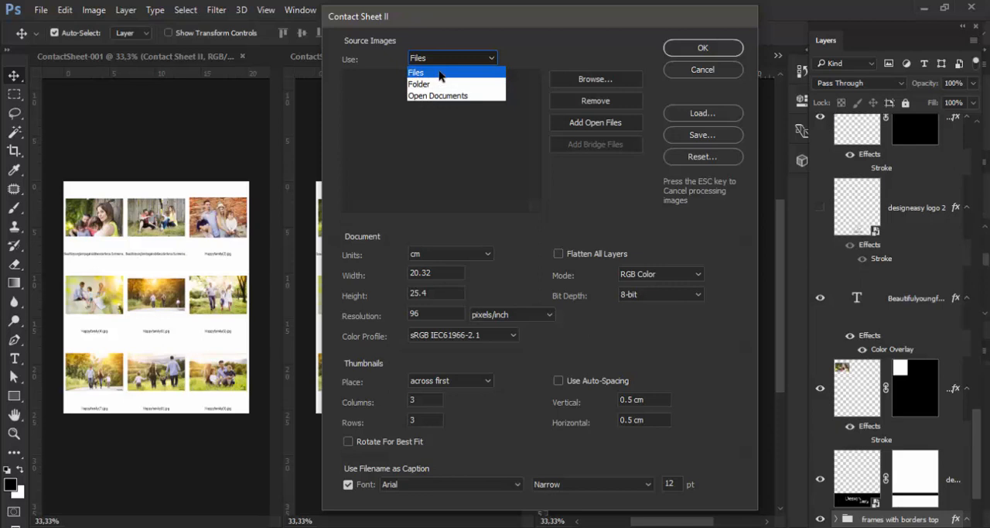
left_click(438, 71)
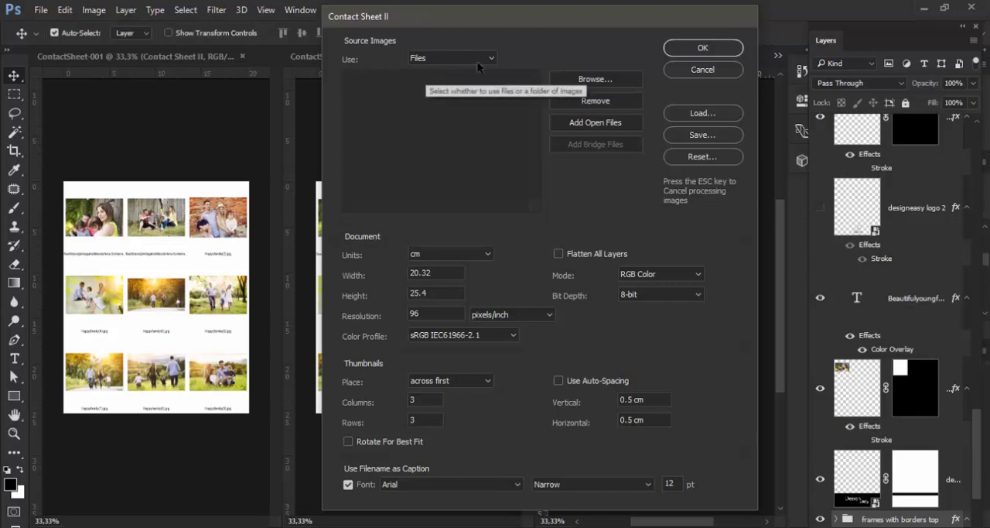
Step: Add both Beautifulyoungfamily photos and Happyfamily (2), (2) - Copy, (3), (7), (8) and (10) from the Images folder as source files
left_click(593, 79)
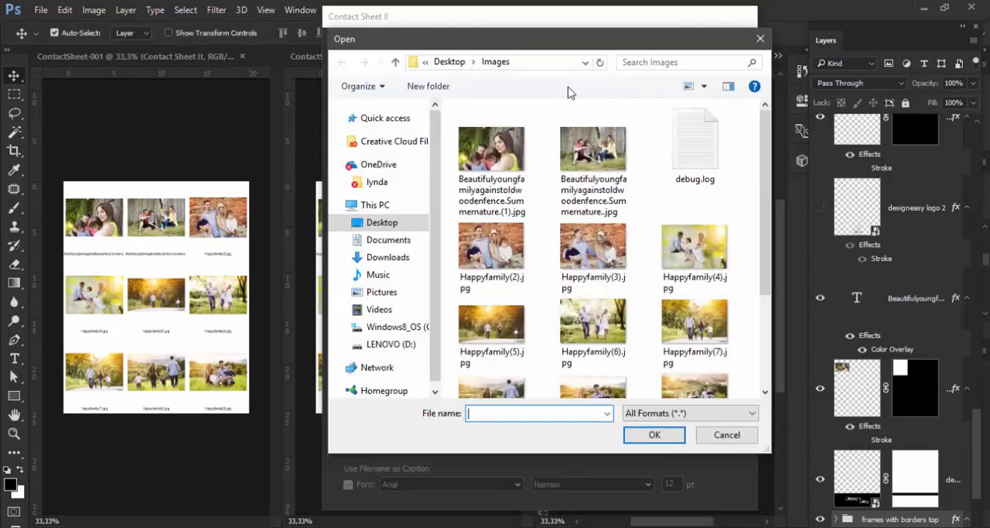
left_click(504, 155)
left_click(592, 155, "ctrl")
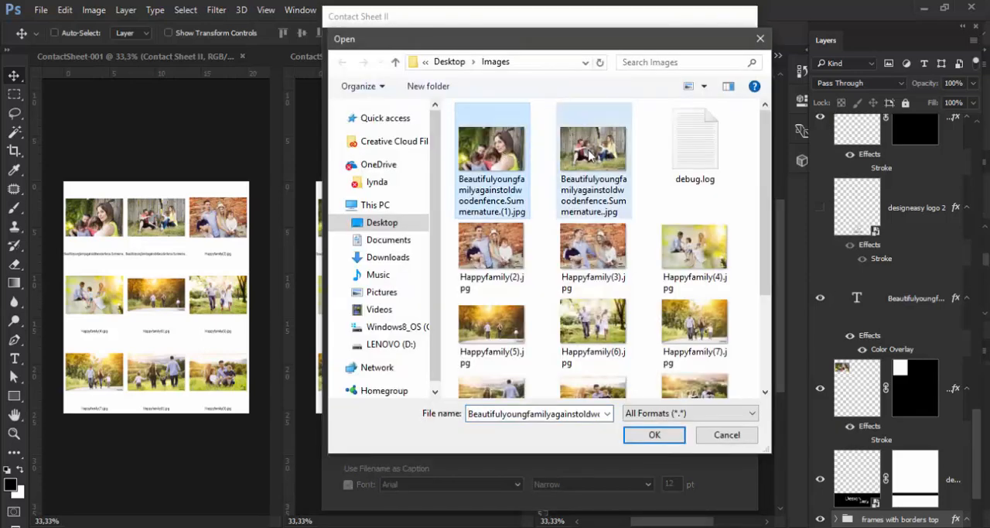
left_click(491, 247, "ctrl")
left_click(679, 266, "ctrl")
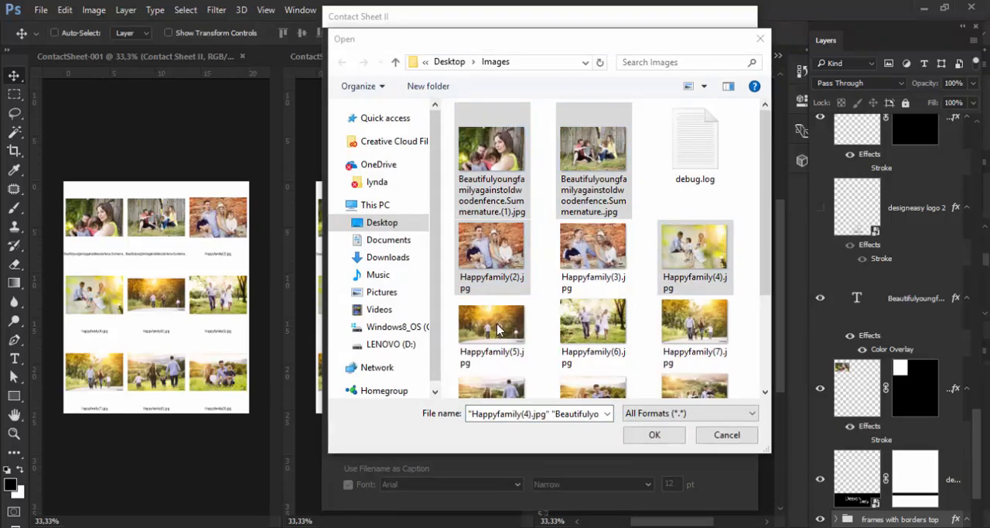
left_click(501, 329, "ctrl")
left_click(680, 342, "ctrl")
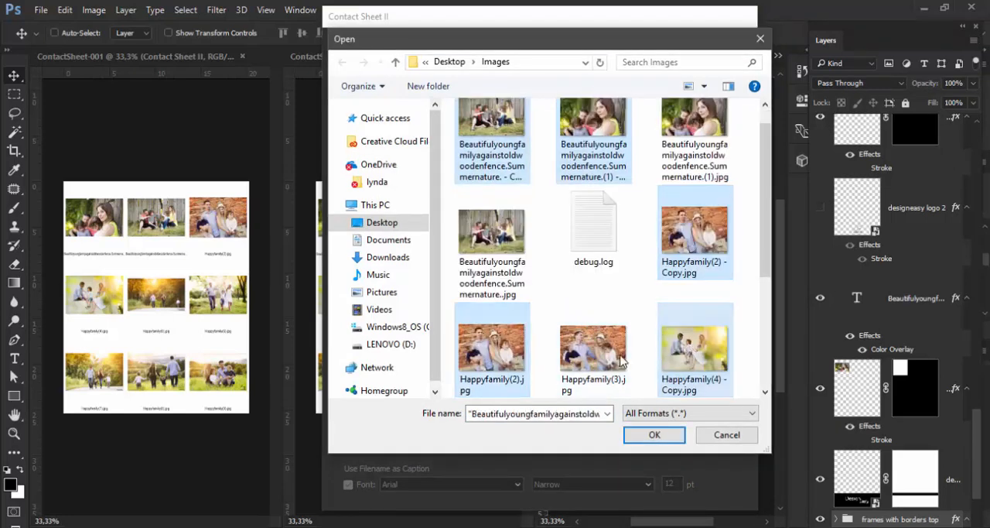
left_click(588, 359, "ctrl")
scroll(616, 335, "down", 3)
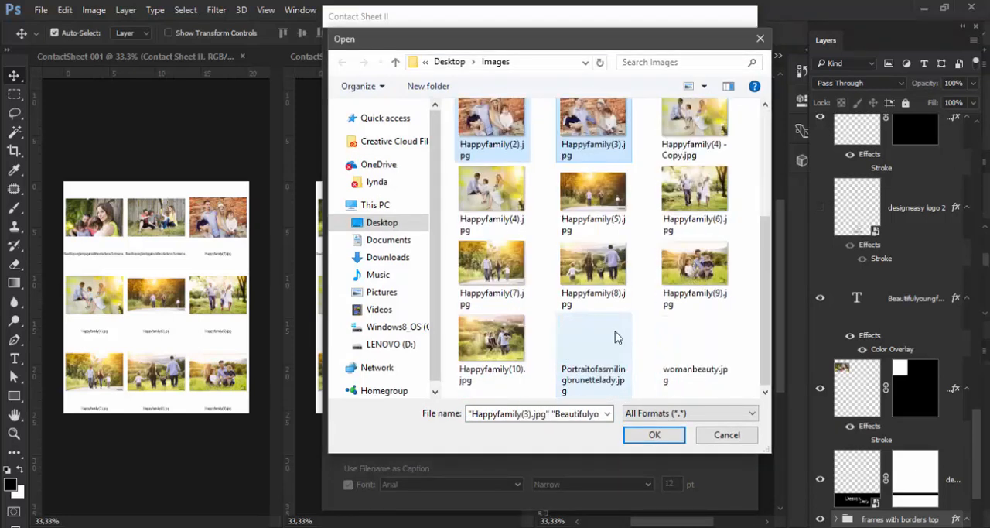
left_click(594, 286, "ctrl")
left_click(504, 340, "ctrl")
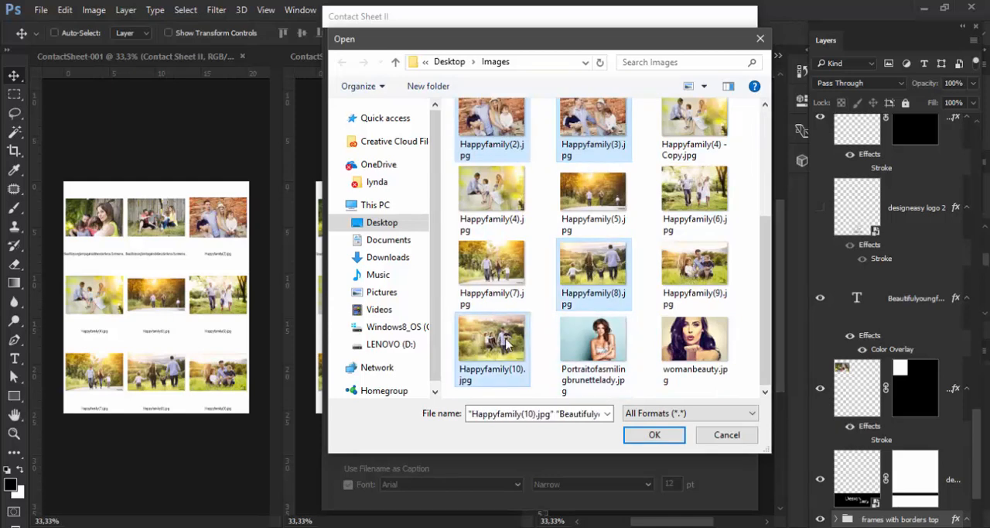
left_click(499, 256, "ctrl")
left_click(651, 434)
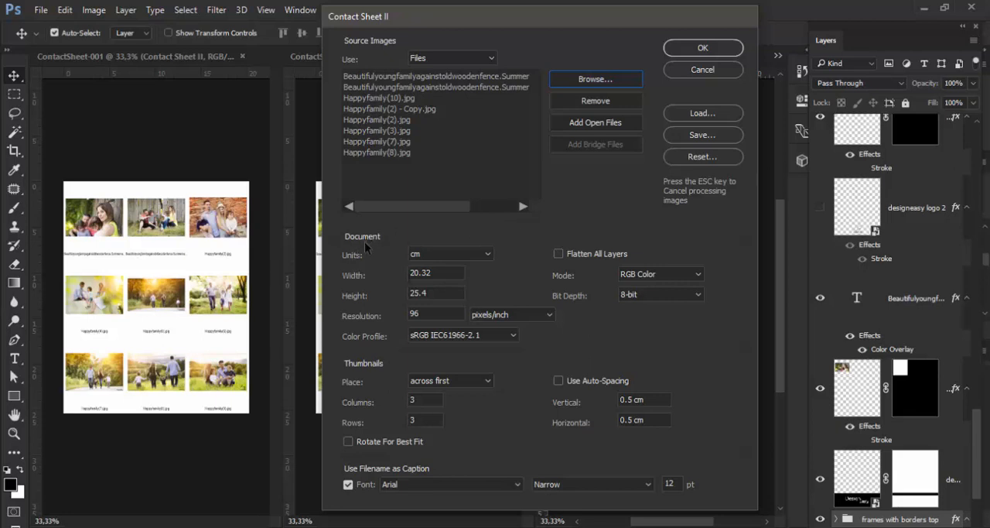
Step: Generate the contact sheet from the chosen photos, keeping centimetres as the document unit and the layers unflattened
left_click(444, 255)
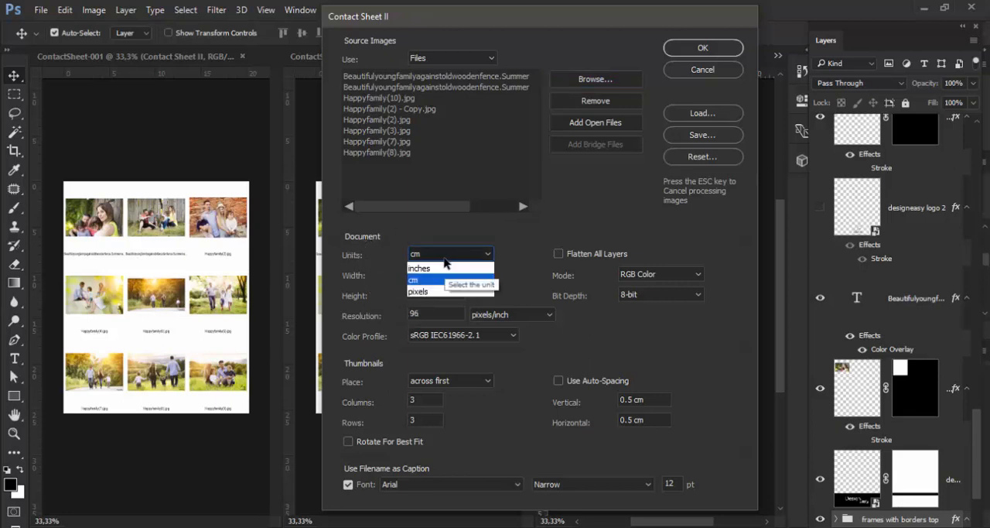
left_click(381, 253)
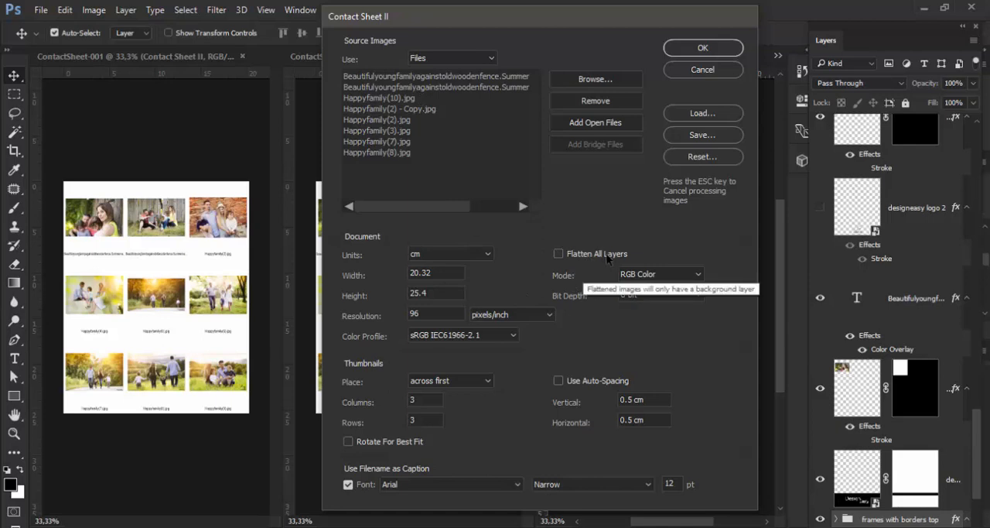
left_click_drag(553, 23, 421, 26)
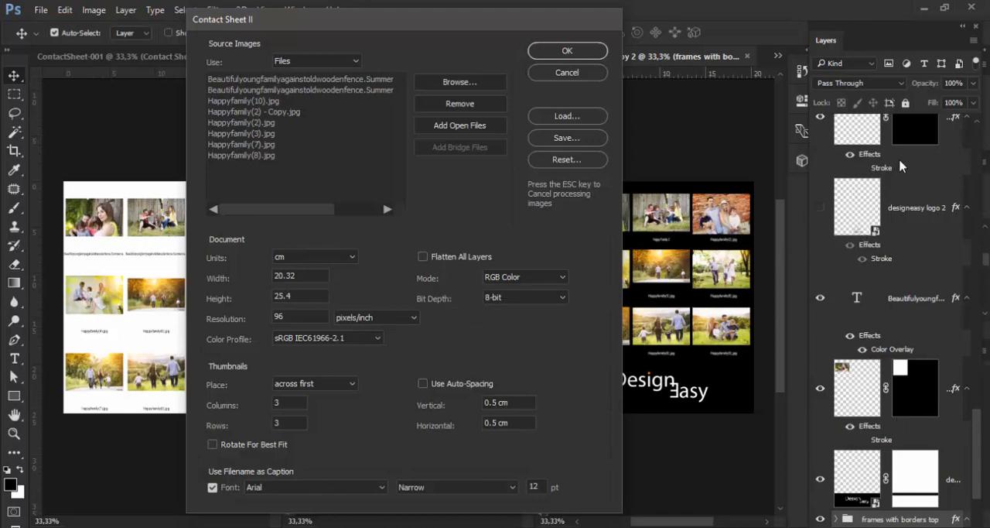
left_click_drag(404, 37, 539, 38)
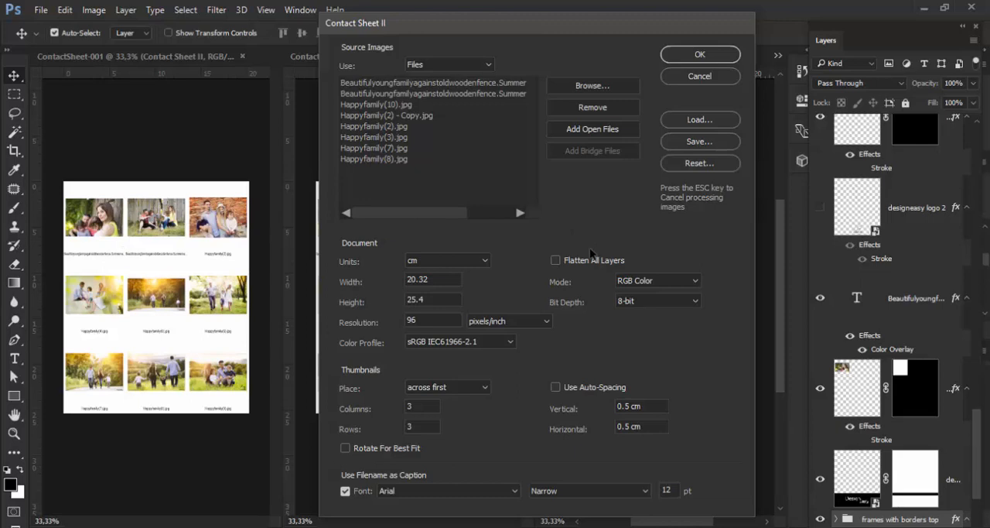
left_click_drag(554, 29, 513, 29)
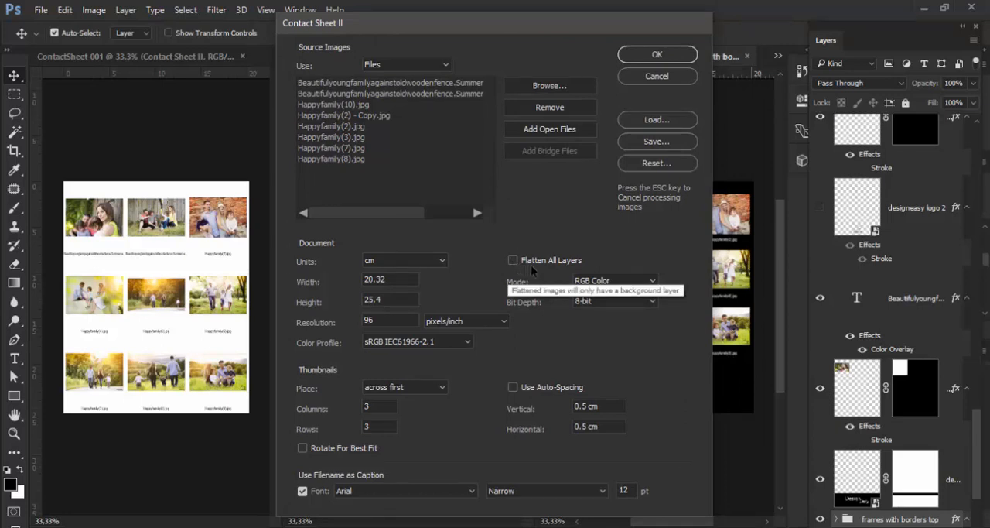
left_click(658, 55)
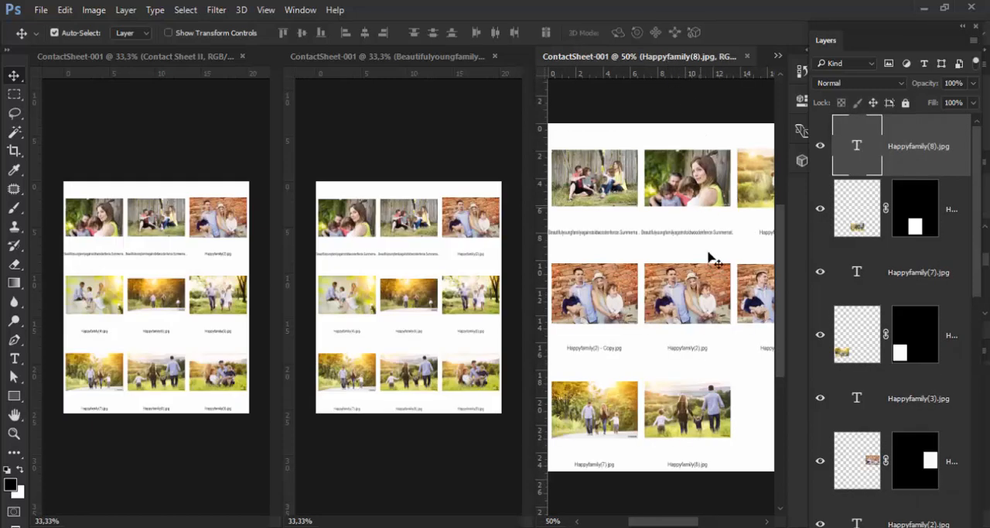
Step: Replace the long caption under the first thumbnail of the new contact sheet with "Image 1"
scroll(703, 285, "down", 5)
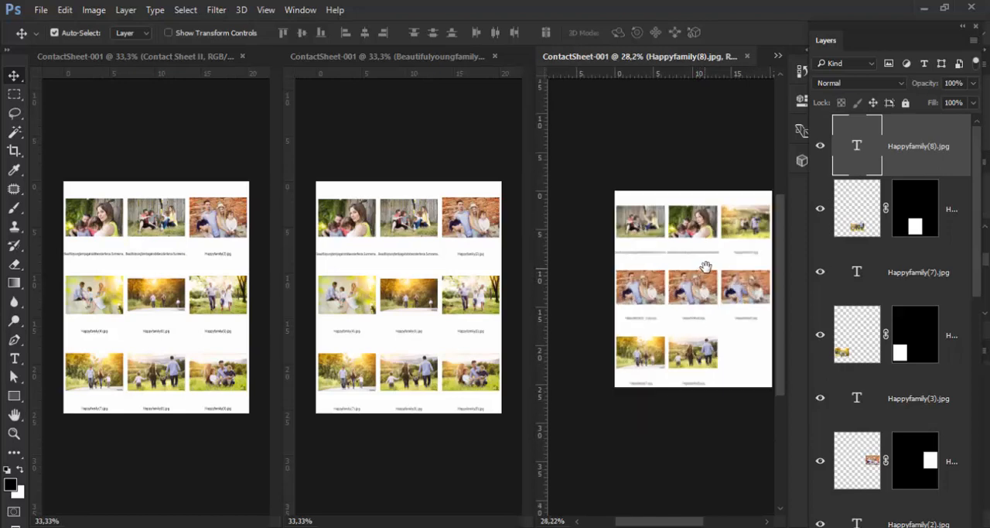
left_click_drag(702, 272, 663, 217)
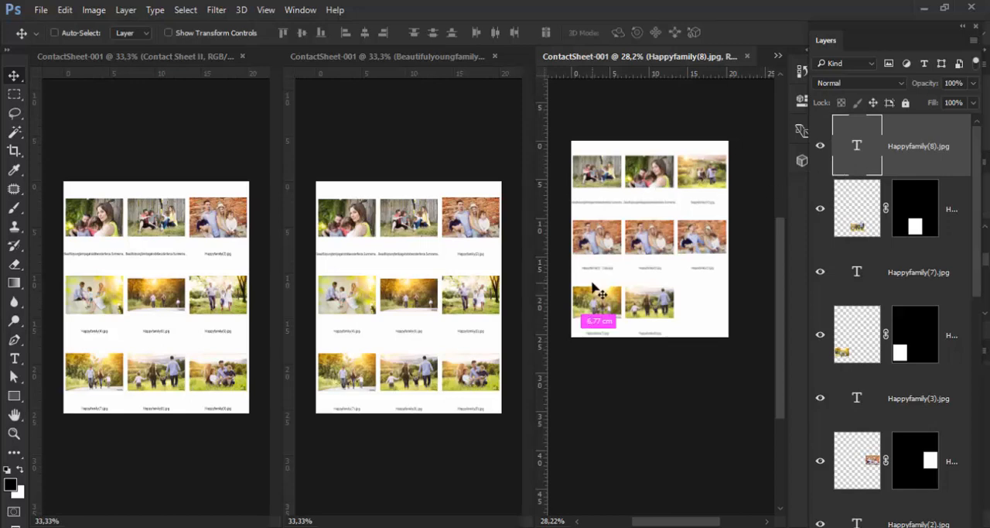
key("ctrl+space")
left_click(618, 201)
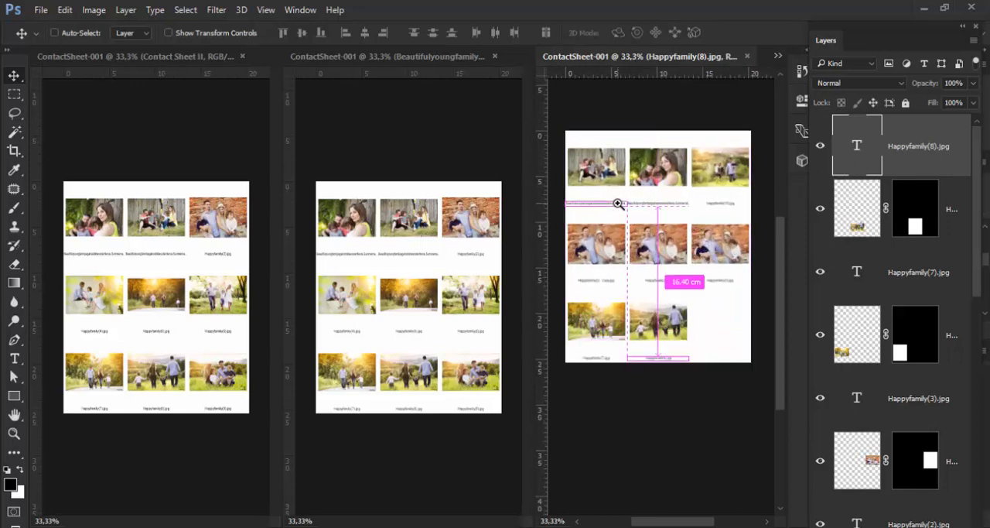
left_click(617, 201)
left_click(617, 201)
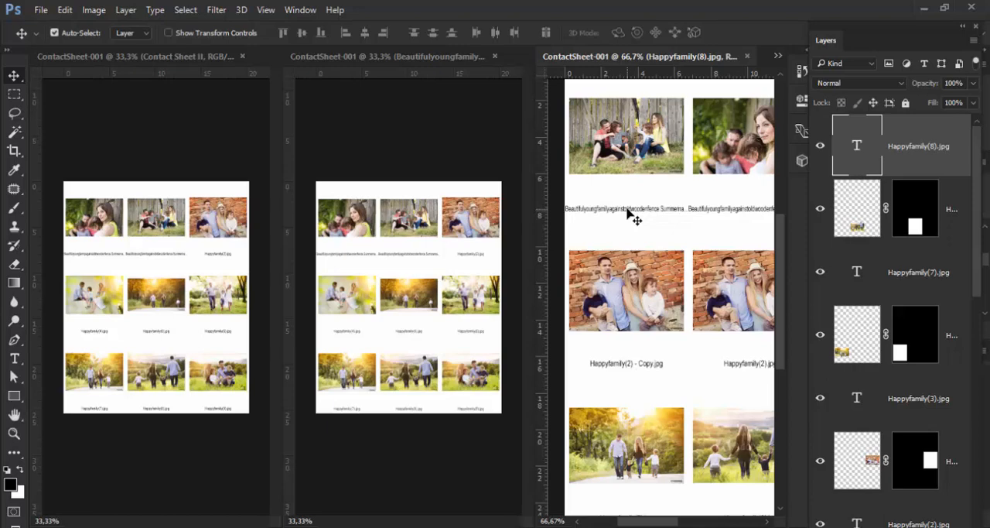
left_click(628, 215)
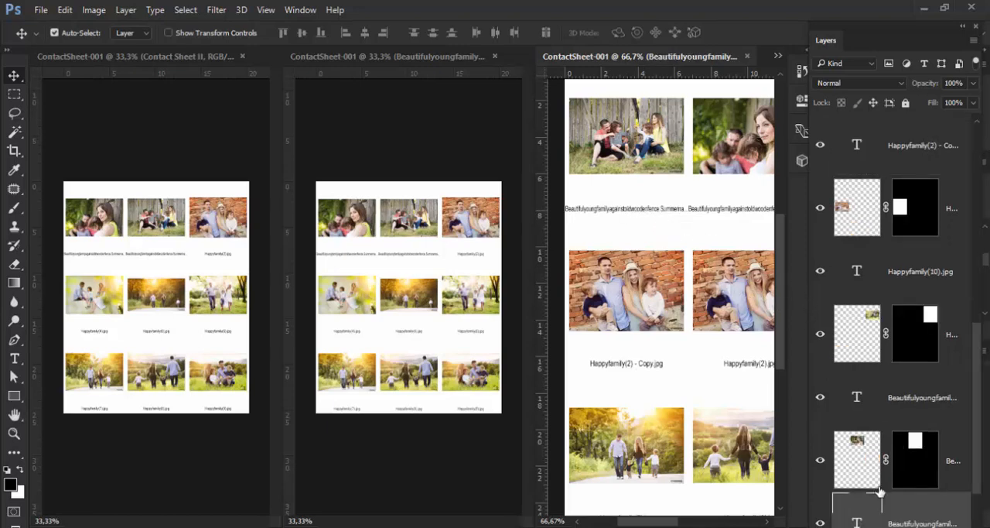
key("t")
double_click(857, 523)
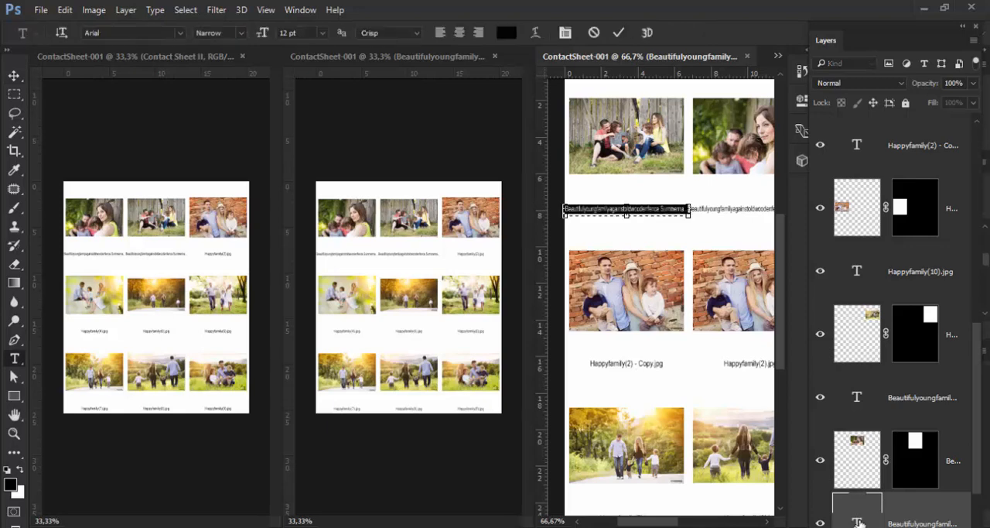
type("Image")
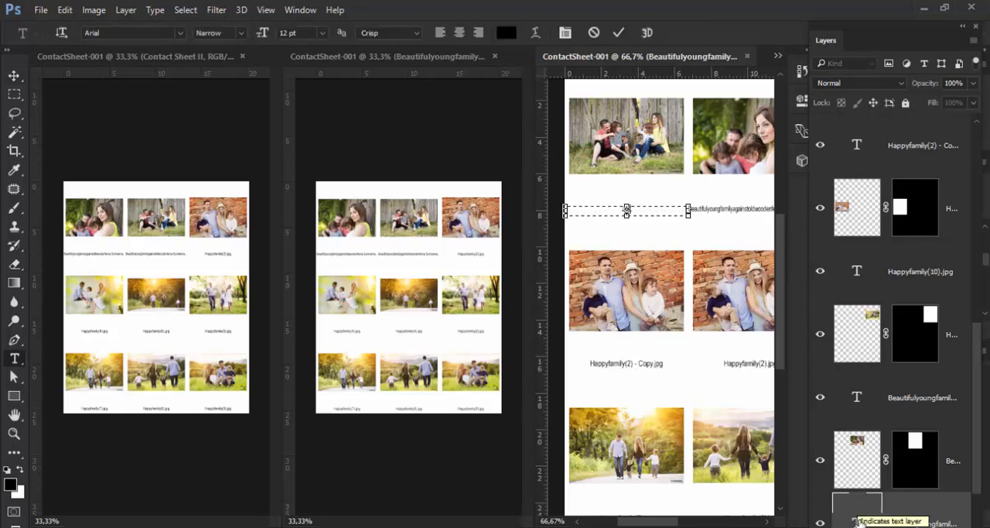
type(" 1")
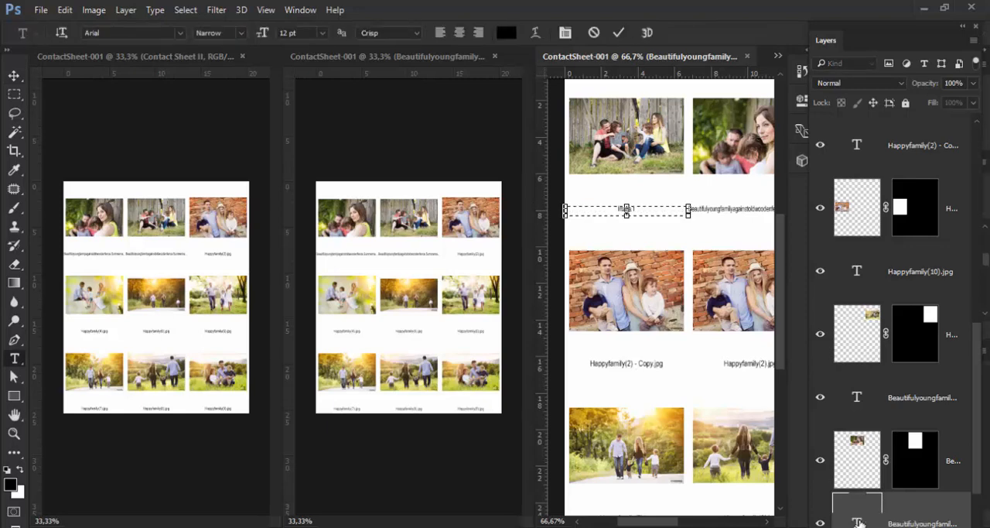
key("ctrl+Return")
key("v")
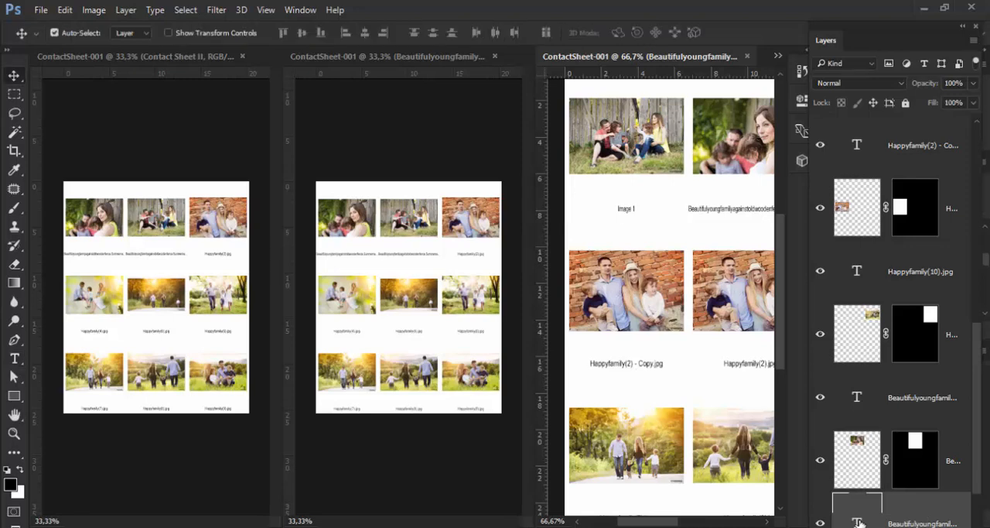